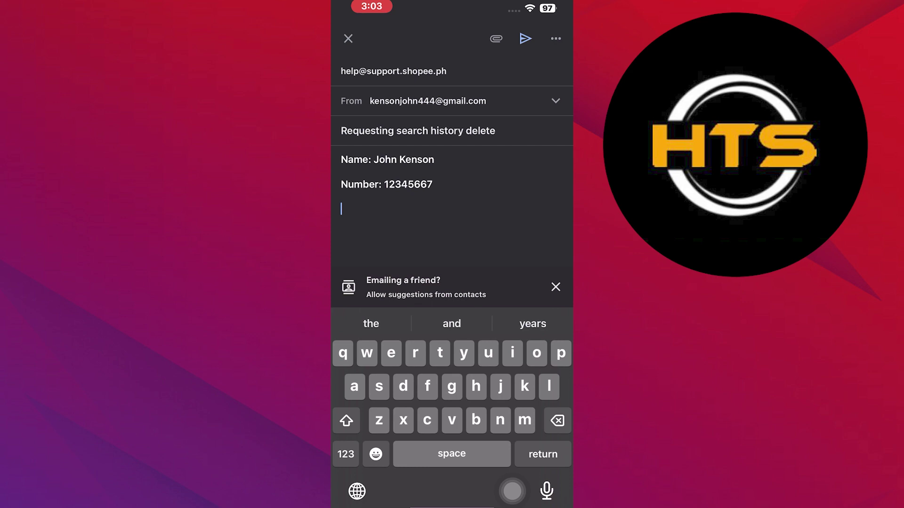
type("Request: I would like you you all to please ")
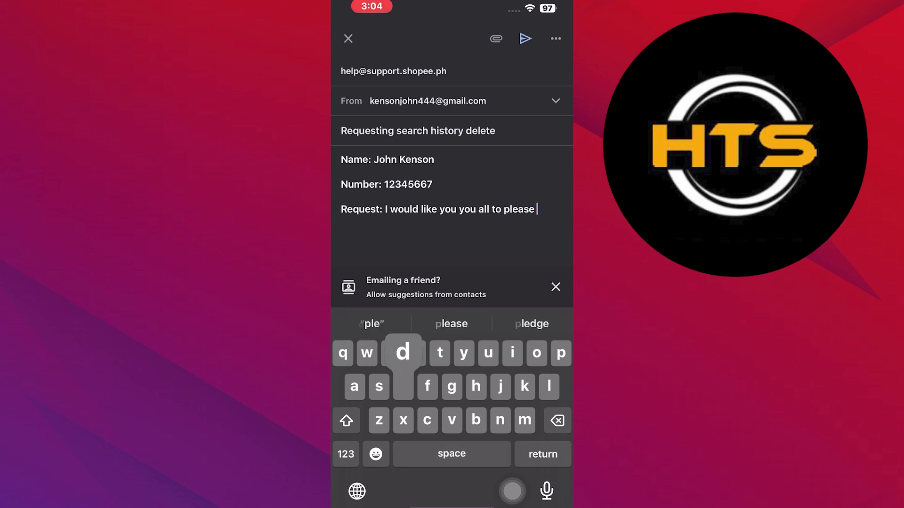
type("delhelp me ")
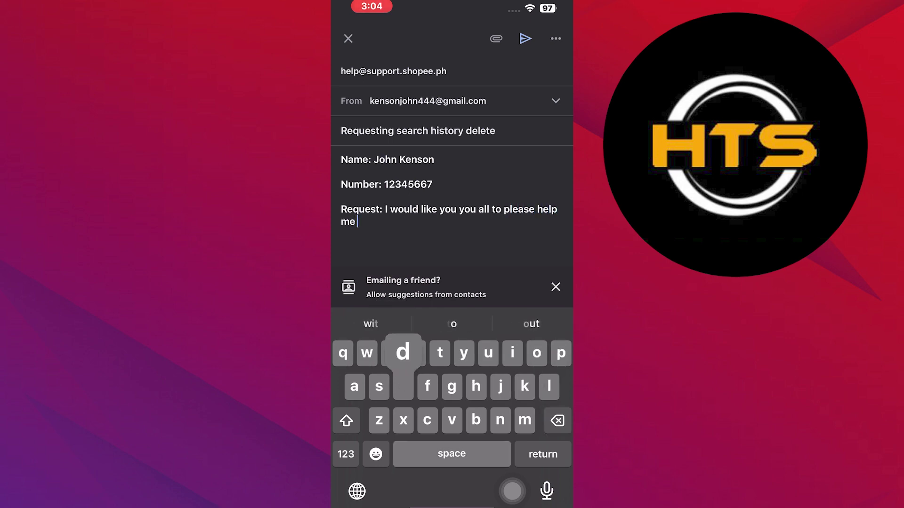
type("delete my search history")
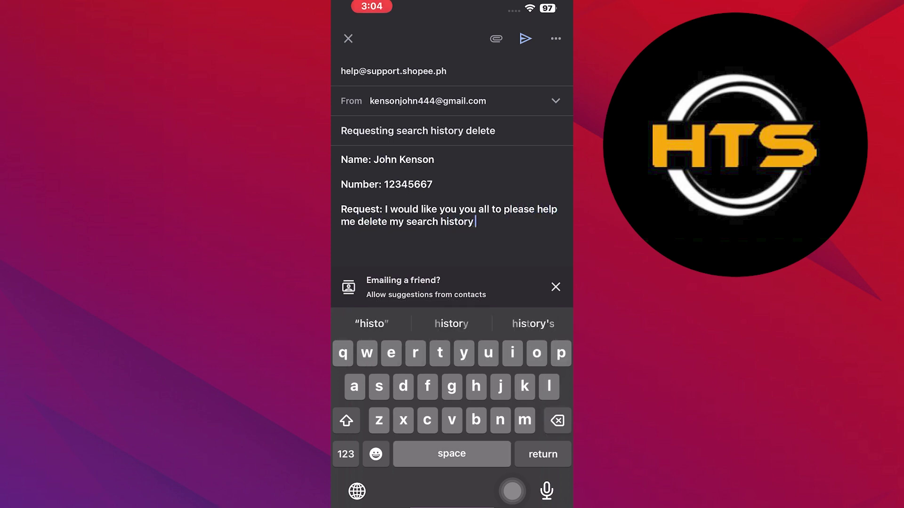
type(" ok shopee")
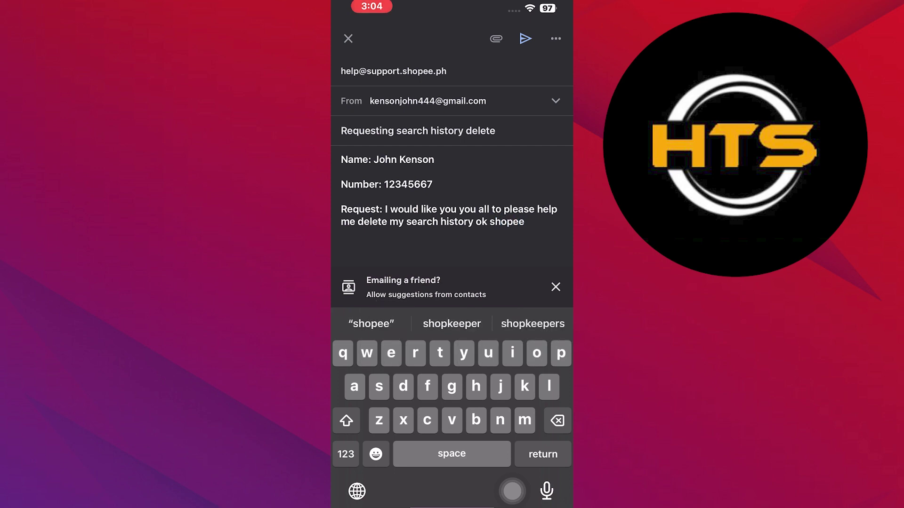
- Fix the Request line's typo 'ok shopee' so the line ends with 'on shopee'
key("BackSpace")
key("BackSpace")
key("BackSpace")
key("BackSpace")
key("BackSpace")
key("BackSpace")
key("BackSpace")
key("BackSpace")
key("BackSpace")
type("o")
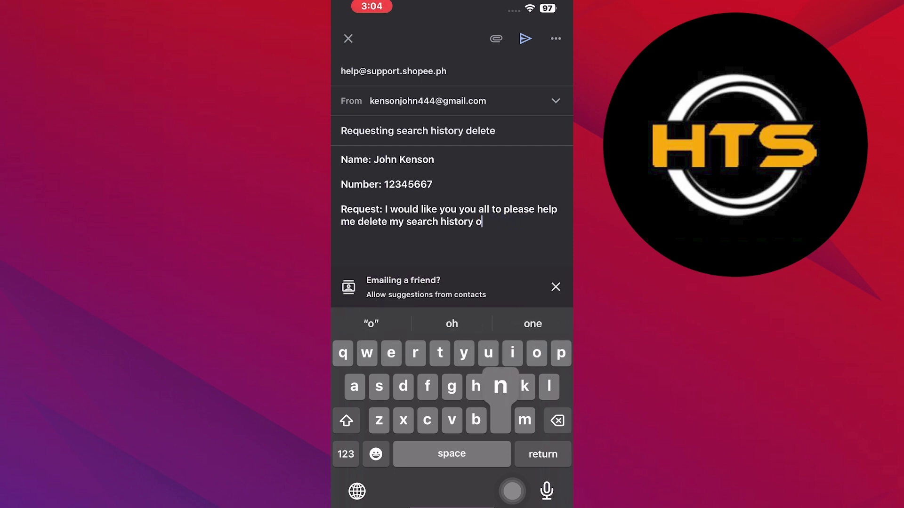
type("n shopee")
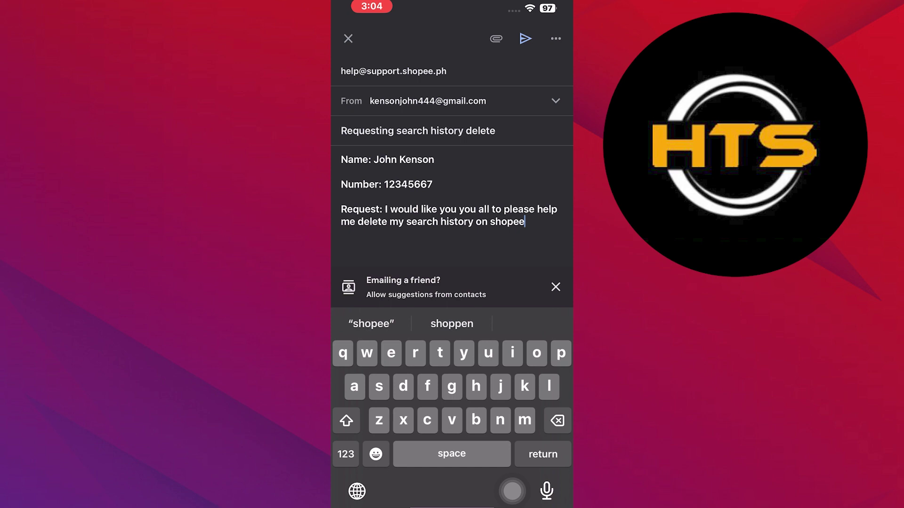